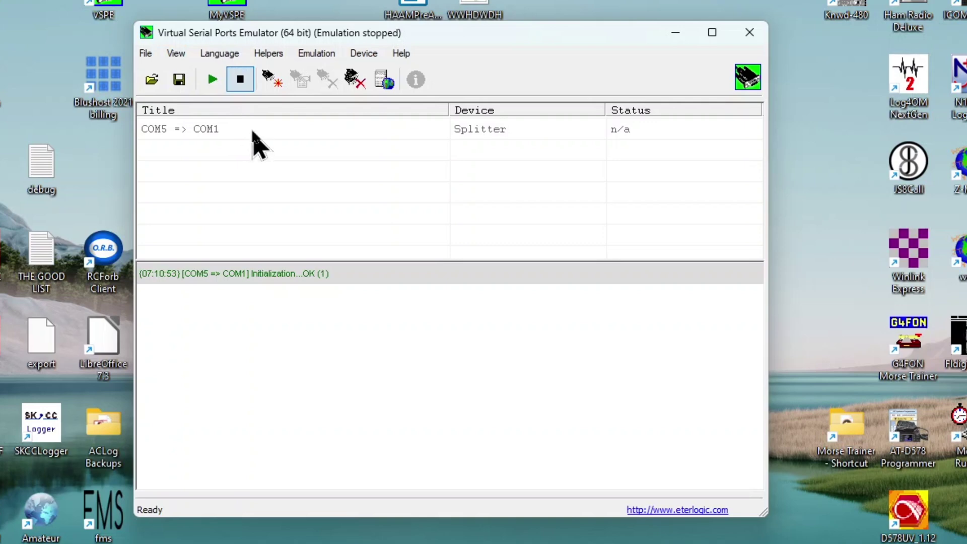
- Review the COM5 => COM1 splitter's device properties and the serial port settings of its data source
left_click(274, 133)
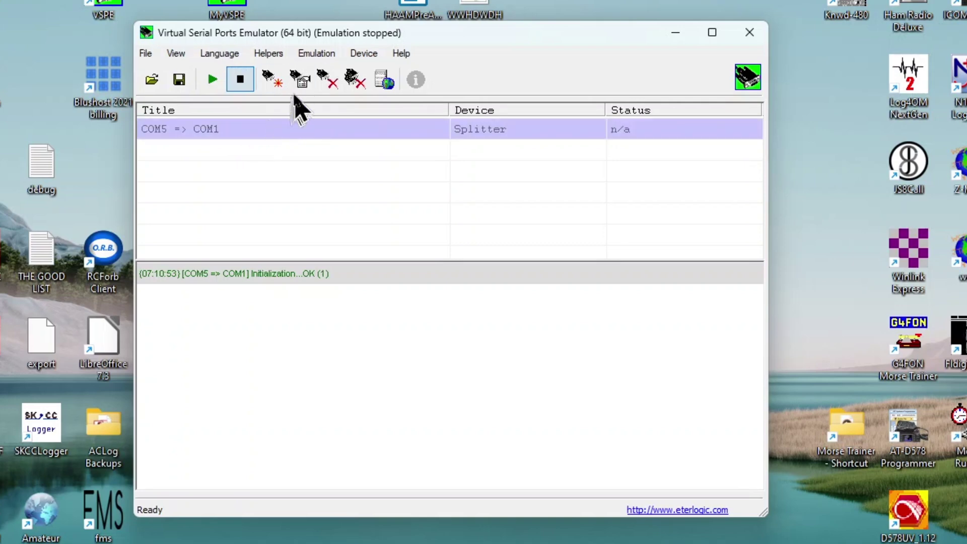
left_click(300, 80)
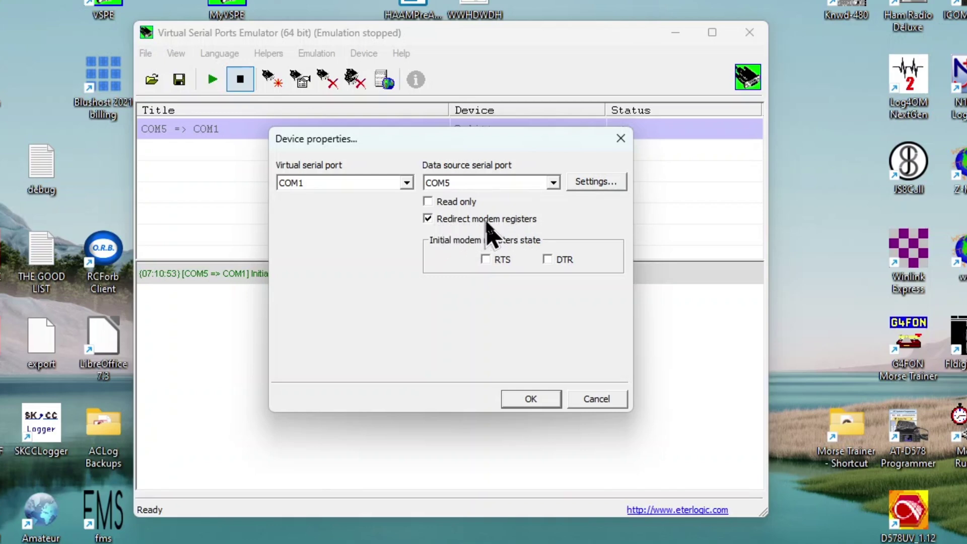
left_click(590, 184)
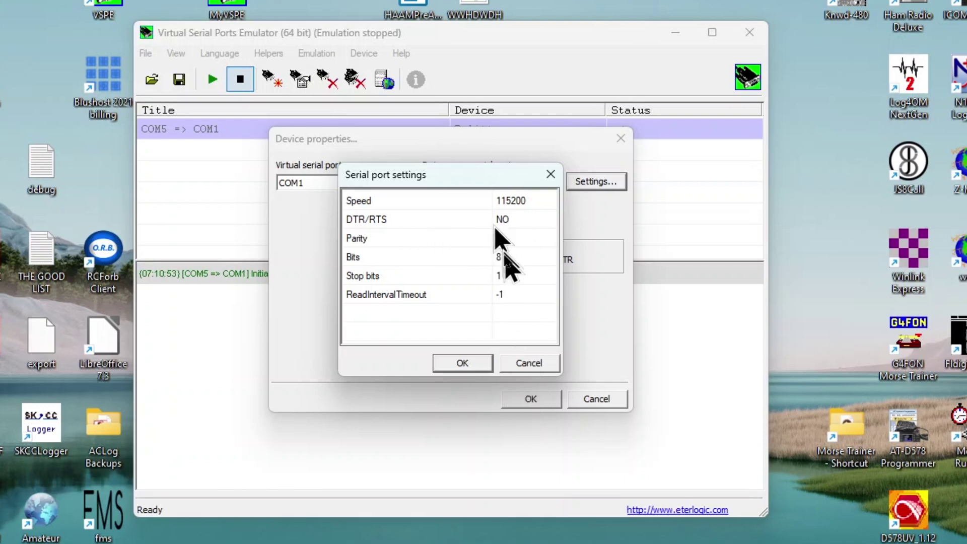
left_click(470, 363)
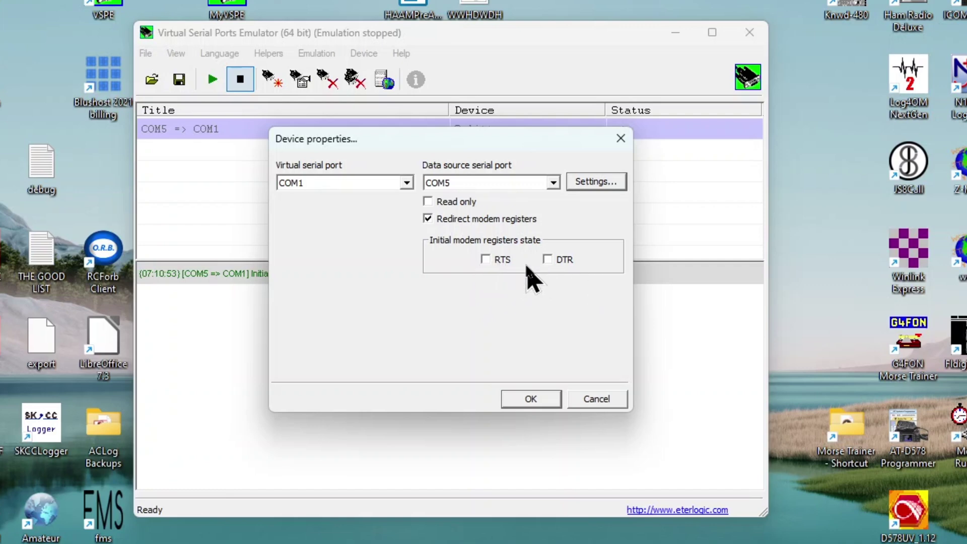
left_click(523, 404)
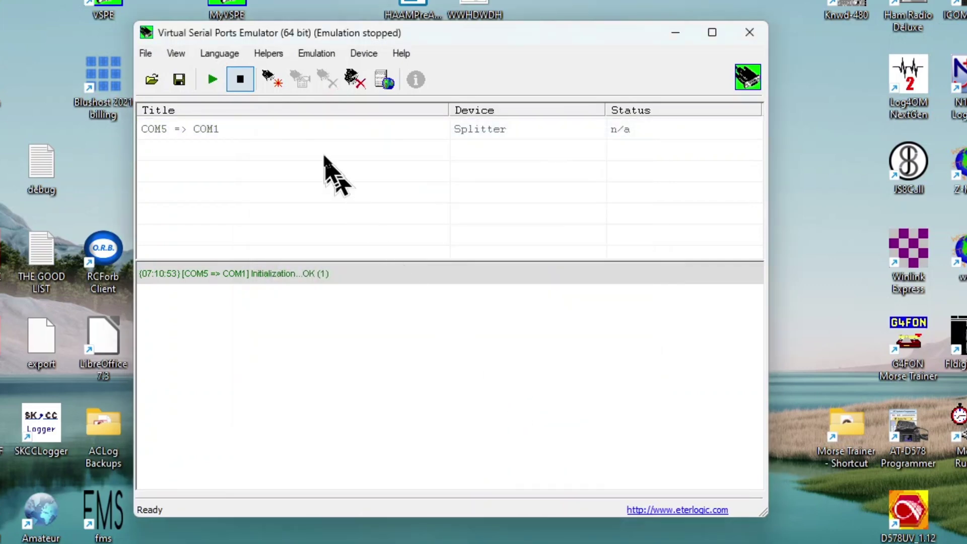
- Start the virtual serial port emulation and bring up wfview
left_click(318, 132)
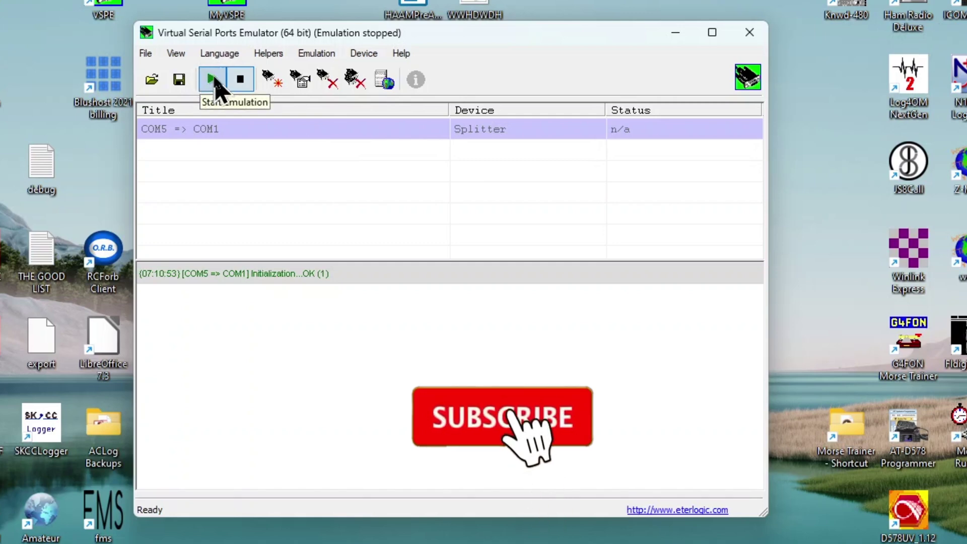
left_click(213, 80)
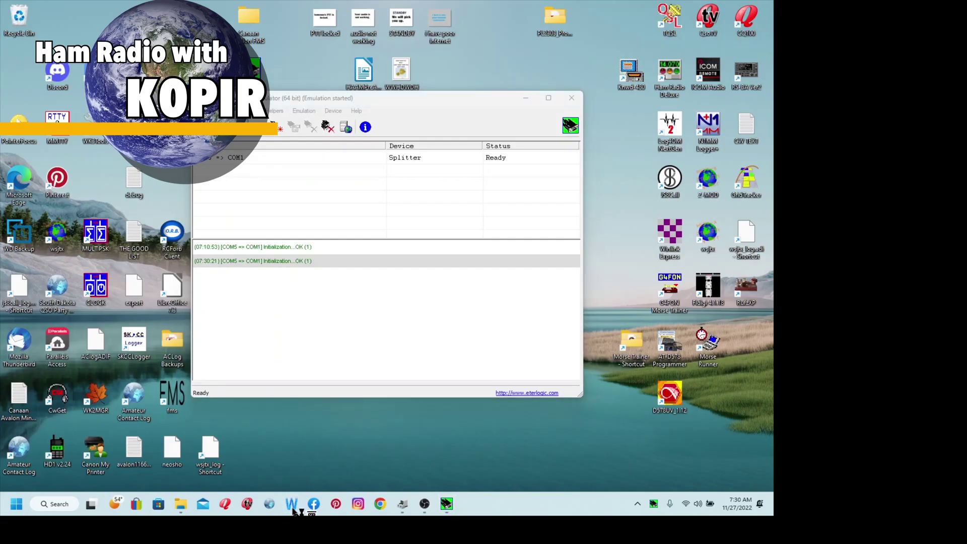
left_click(292, 505)
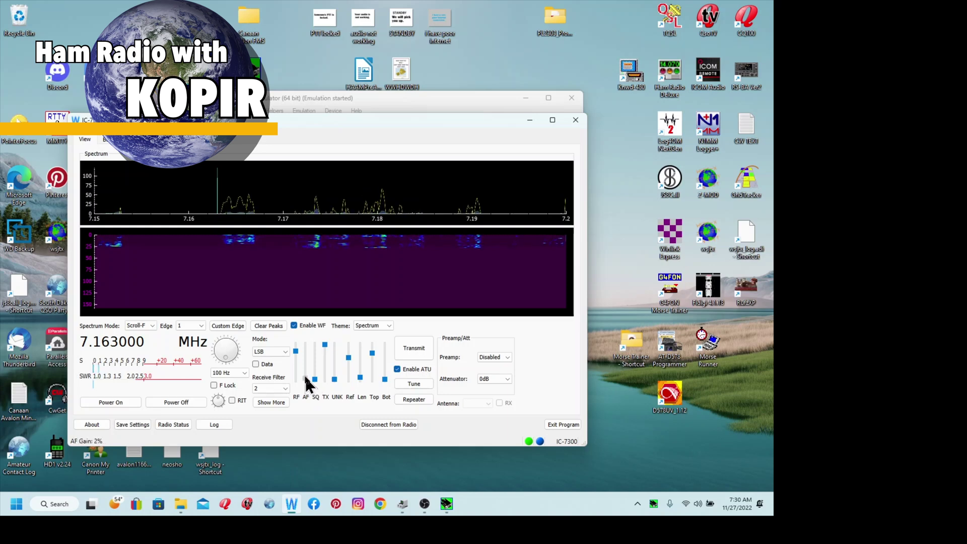
- Raise the AF gain to 17%, listen at 7.167 MHz by picking that signal in the waterfall, and return the AF gain to 0%
left_click_drag(309, 382, 310, 380)
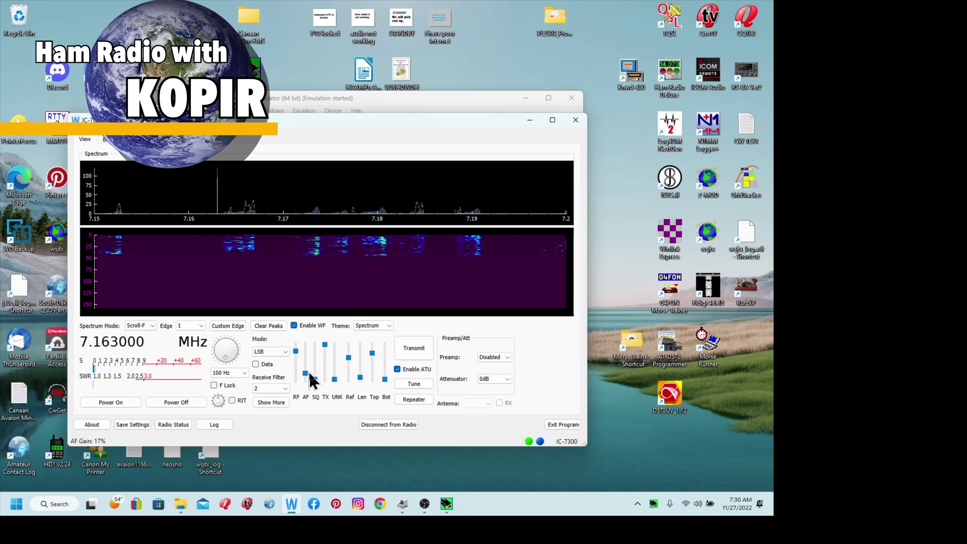
left_click(259, 259)
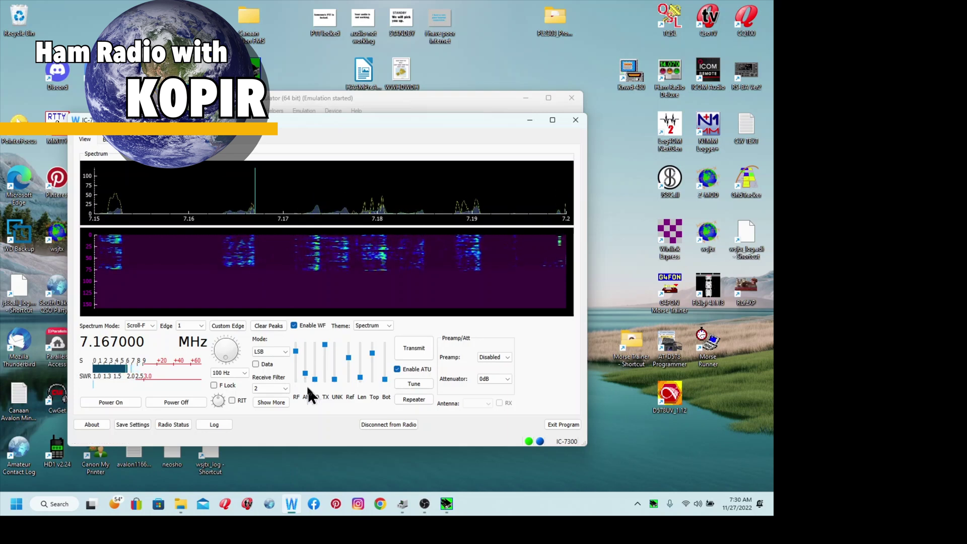
scroll(307, 387, "down", 3)
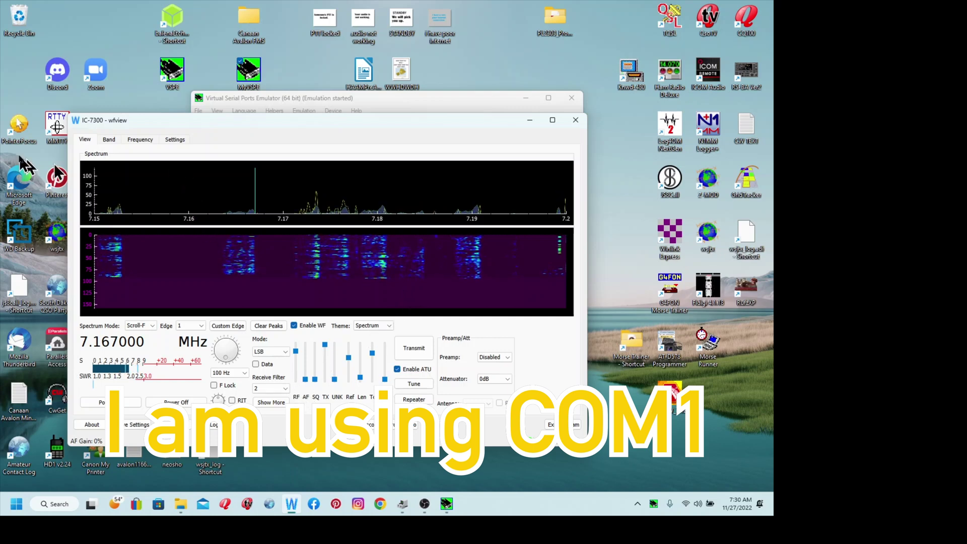
- Minimize wfview and the port emulator, and check the COM and LPT ports in Device Manager
left_click(529, 120)
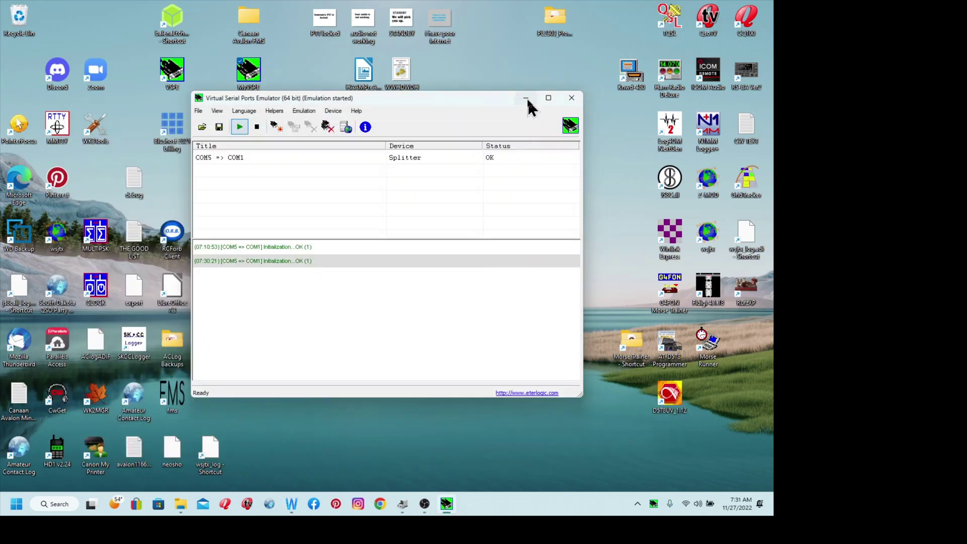
left_click(526, 98)
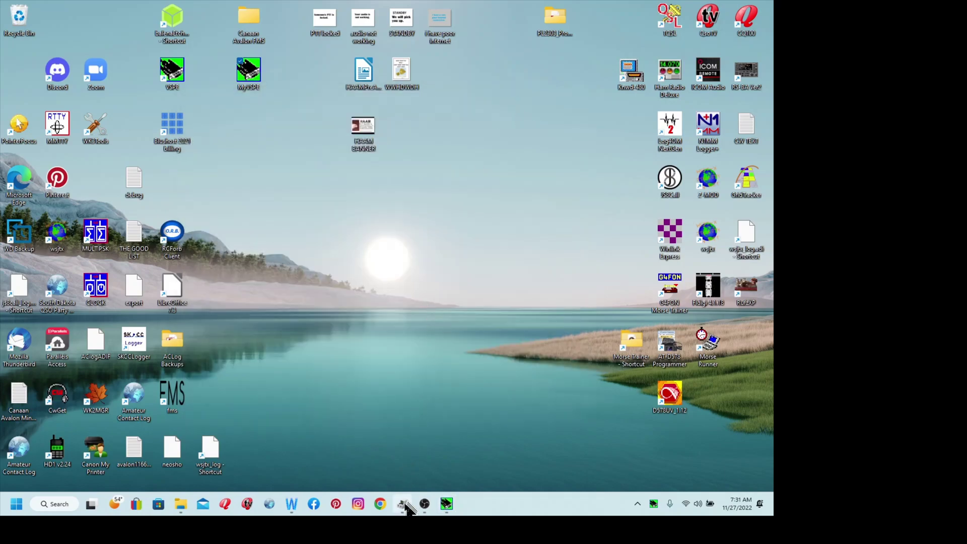
left_click(403, 504)
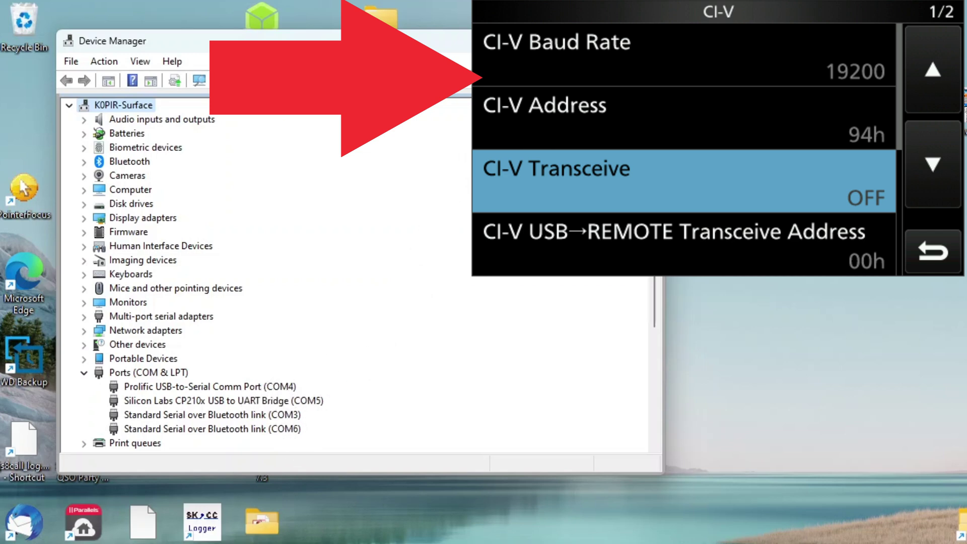
key("alt+F4")
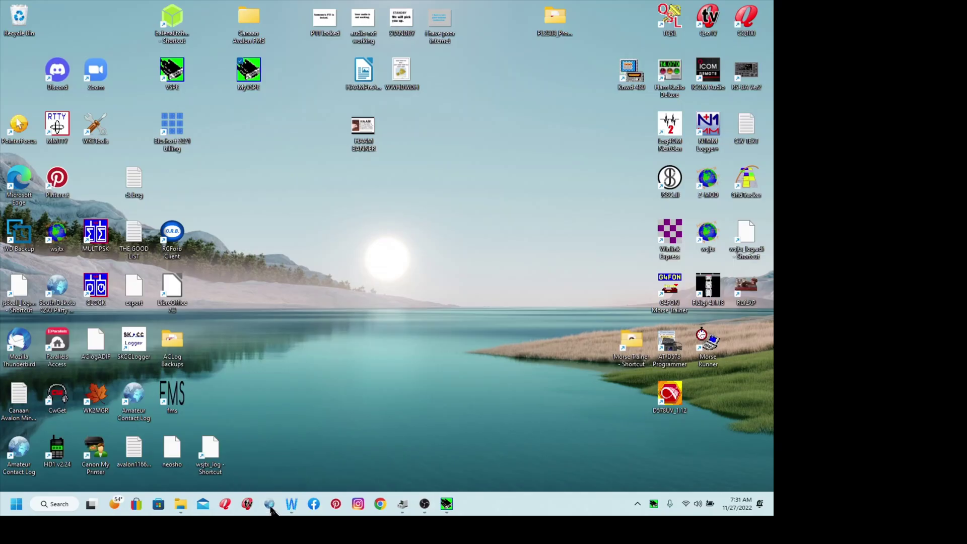
- Switch to Amateur Contact Log and review the Icom rig interface setup, moving the CW message window slightly aside
left_click(269, 504)
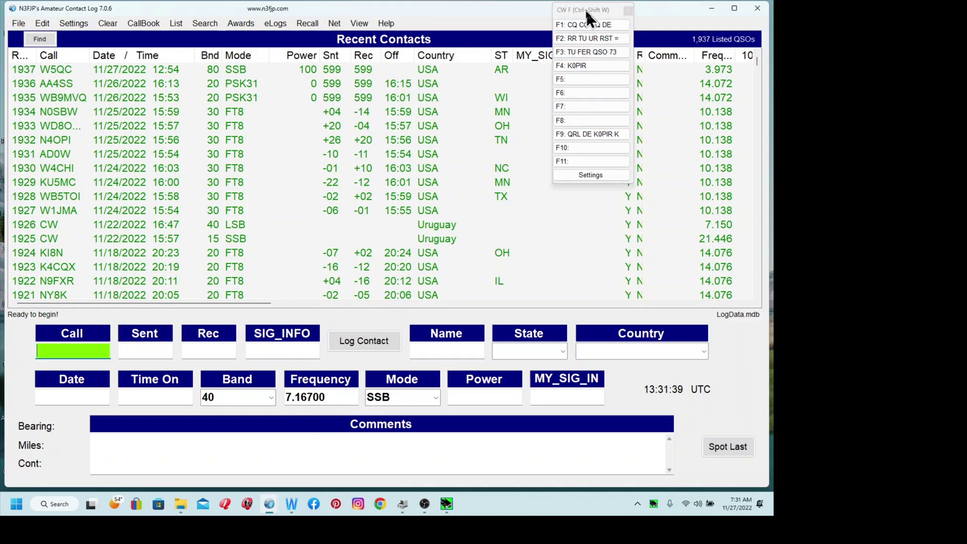
left_click_drag(589, 10, 600, 22)
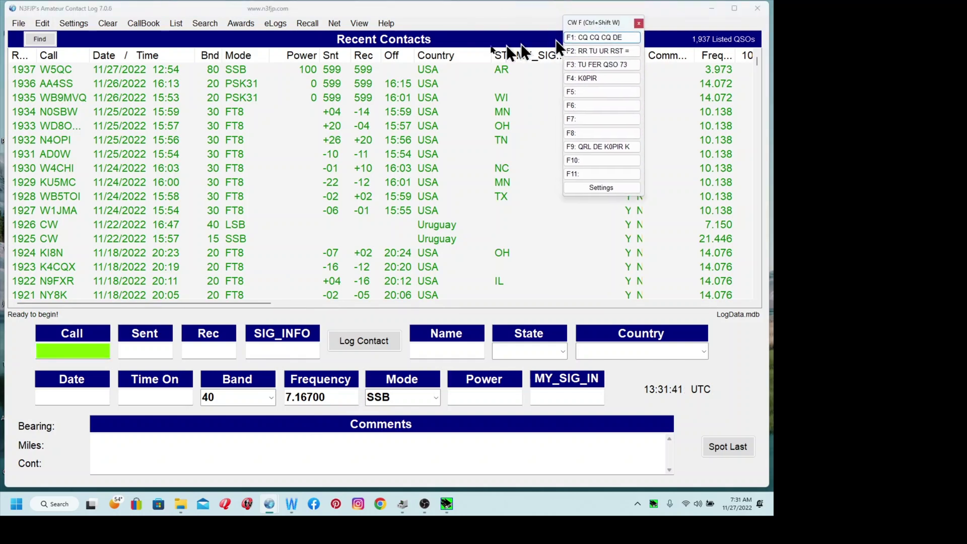
left_click(66, 26)
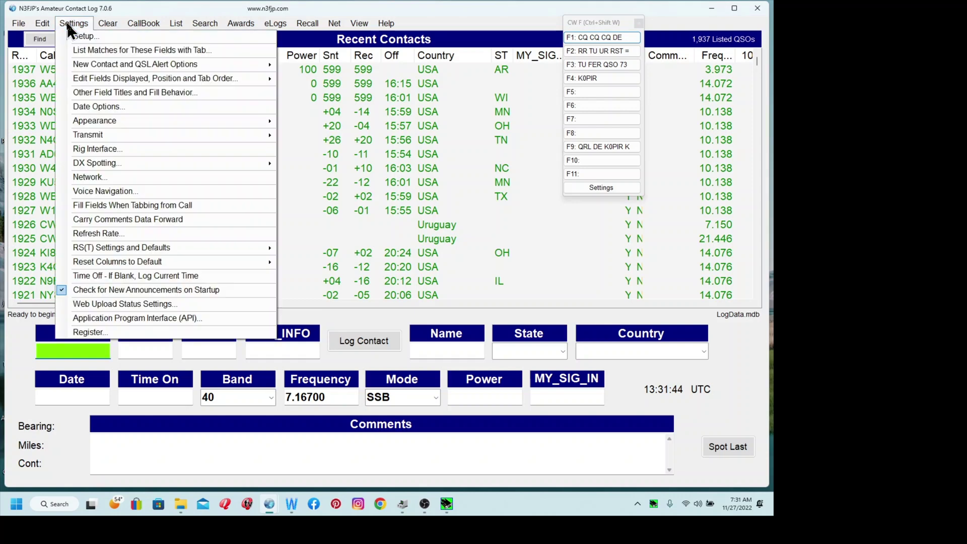
left_click(92, 147)
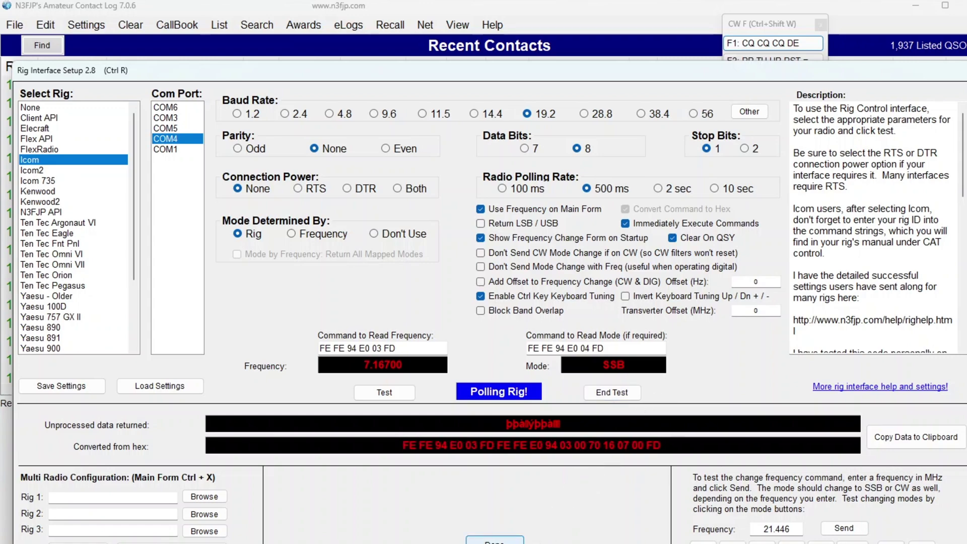
left_click(495, 541)
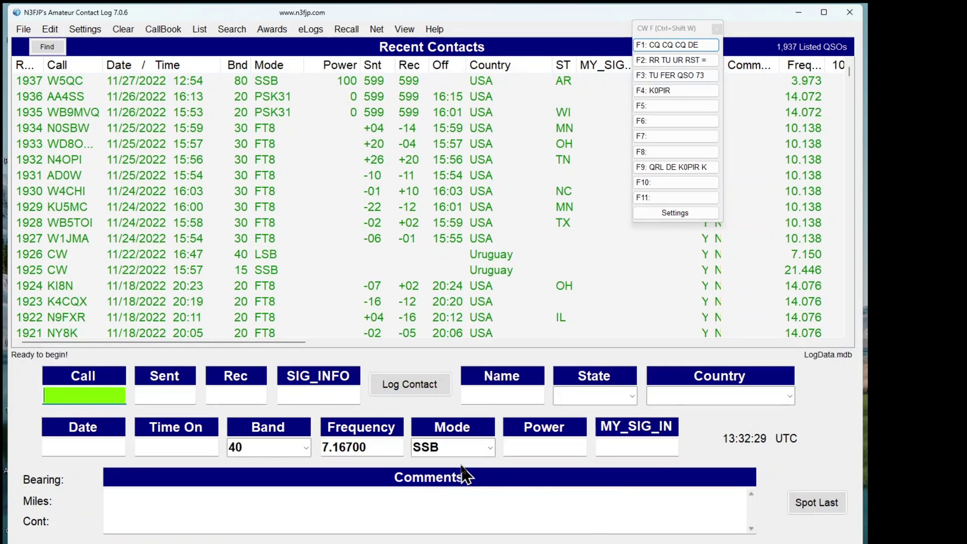
- Bring up the frequency change window, place it above the entry fields, and switch the radio to the 20 m band
key("ctrl+f")
left_click_drag(467, 191, 441, 265)
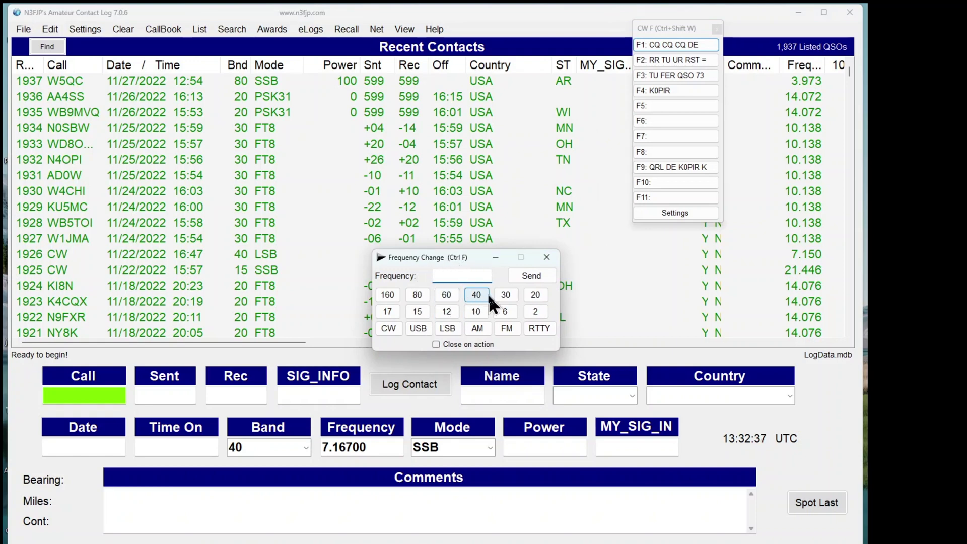
left_click(532, 296)
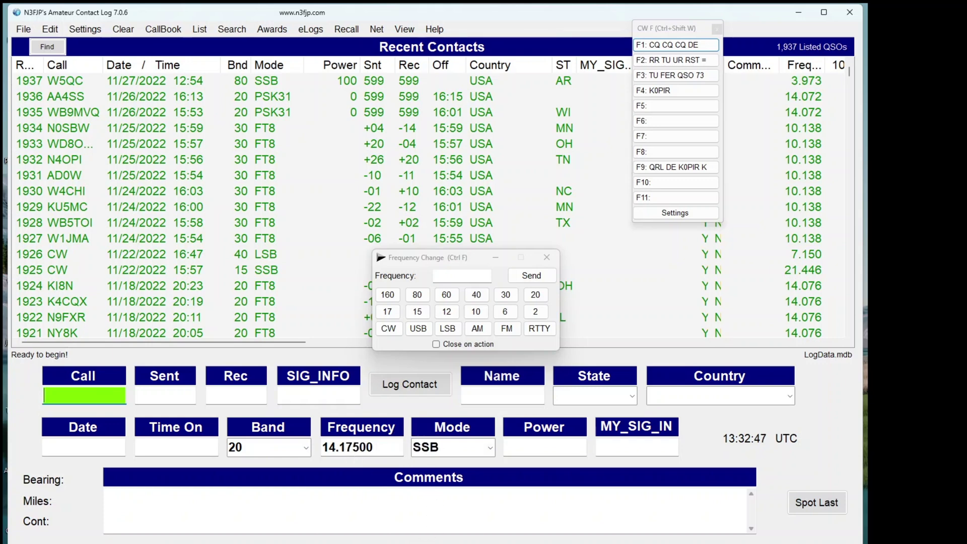
- Switch to wfview and tune the antenna at 14.175 MHz
left_click(328, 509)
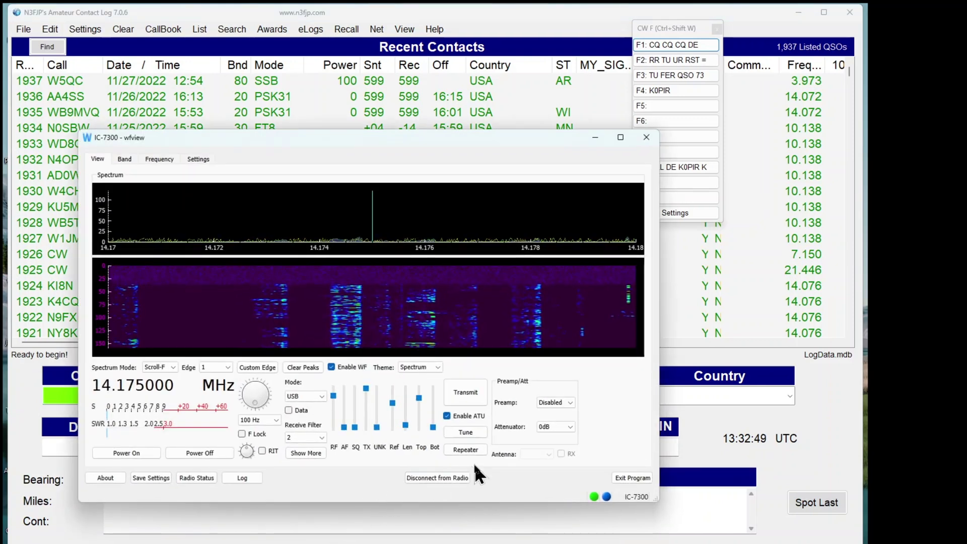
left_click(468, 433)
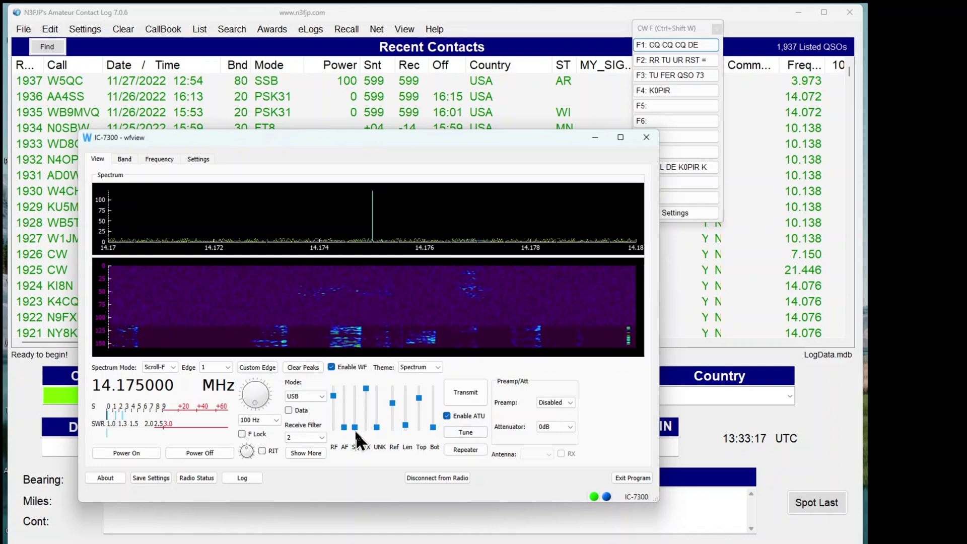
- Tune the radio to 14.176500 MHz in 100 Hz steps and set a low AF gain for listening
left_click_drag(344, 428, 344, 421)
scroll(401, 317, "down", 2)
scroll(399, 307, "down", 2)
scroll(399, 307, "up", 4)
scroll(401, 316, "up", 12)
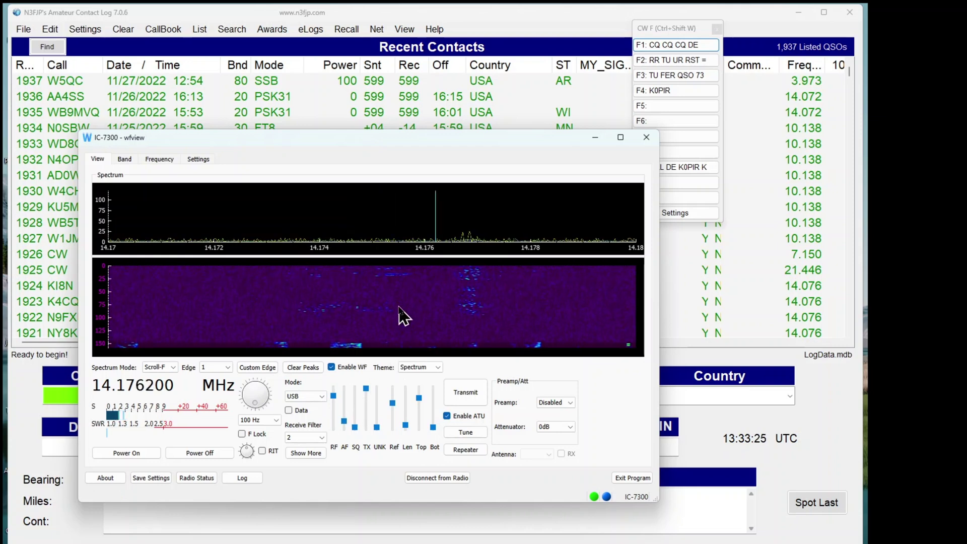
scroll(401, 316, "up", 2)
scroll(399, 308, "up", 1)
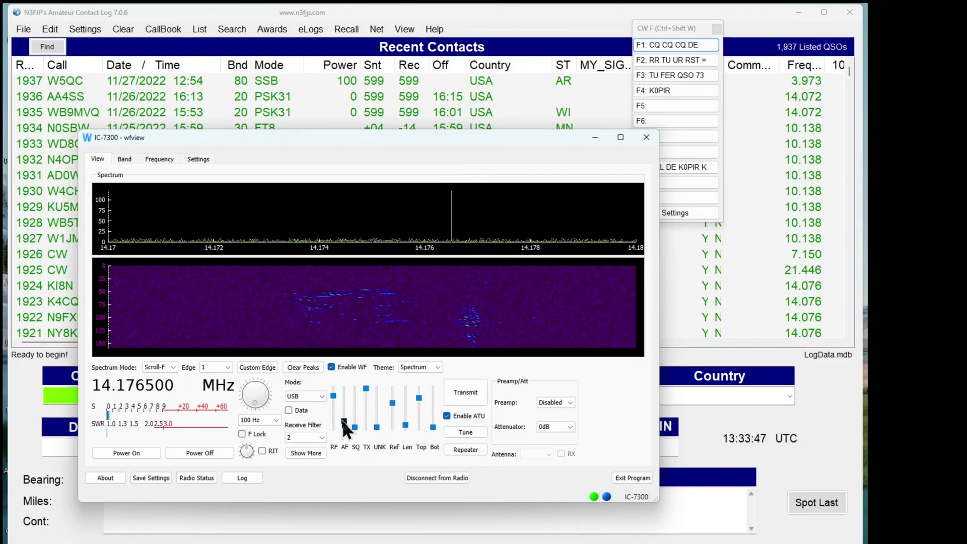
left_click_drag(345, 420, 345, 422)
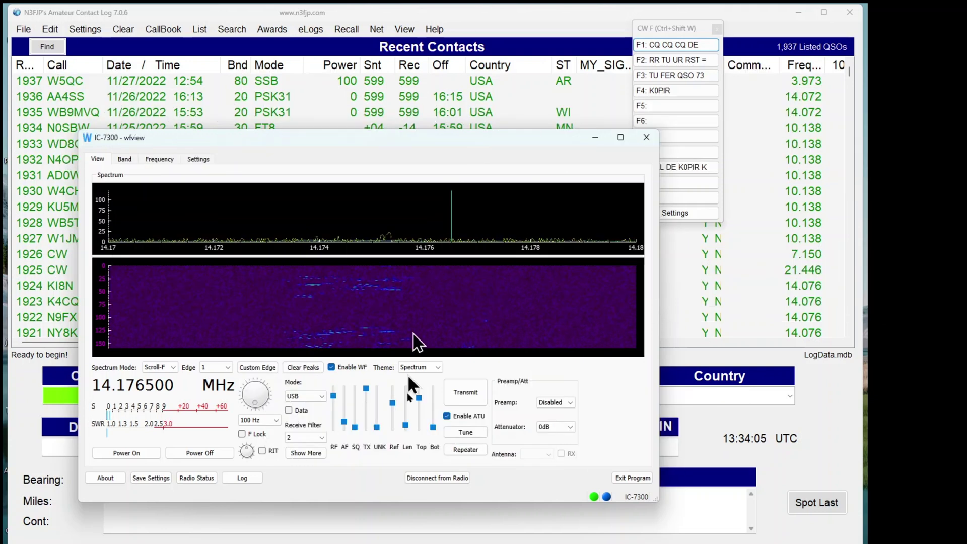
- Set the radio's frequency to 14.050 MHz by direct entry in wfview
mouse_move(503, 542)
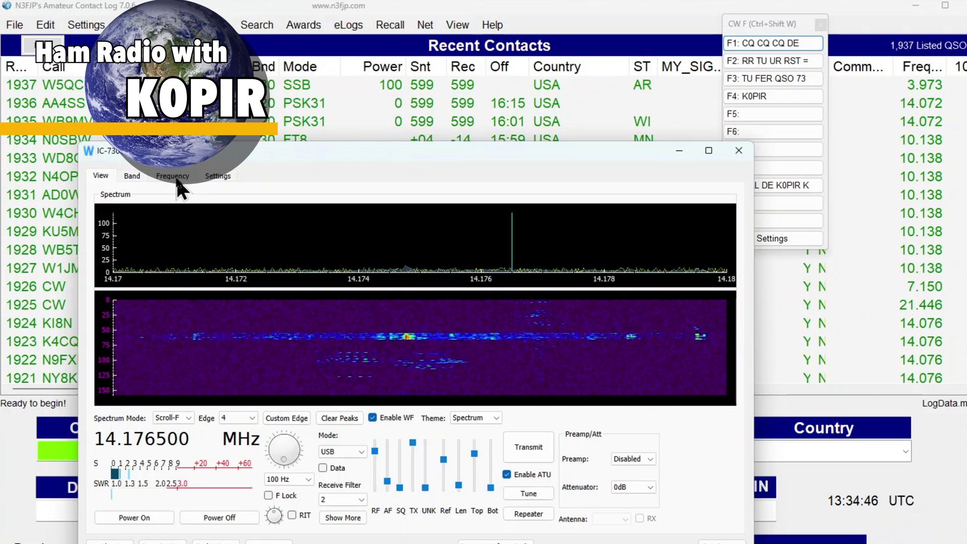
left_click(173, 176)
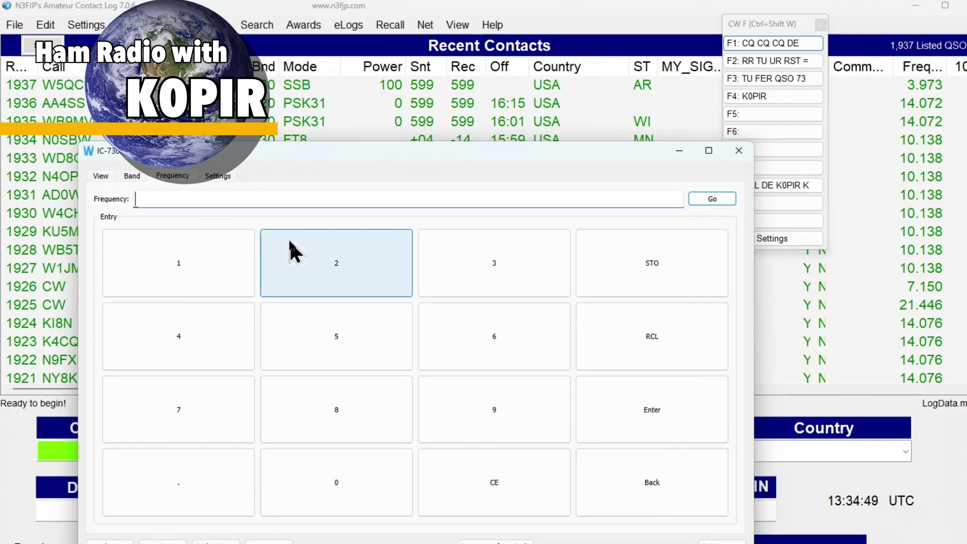
type("15")
key("BackSpace")
type("4.050")
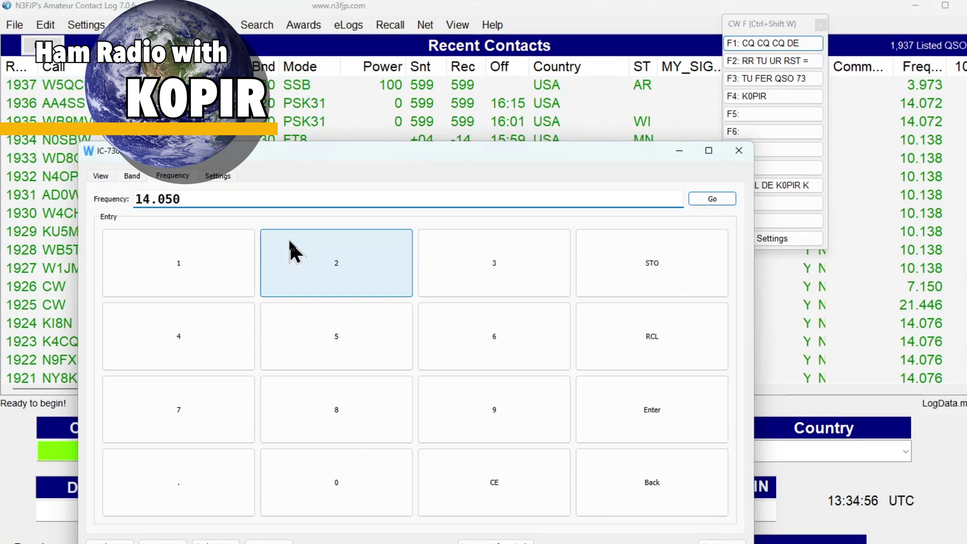
key("Return")
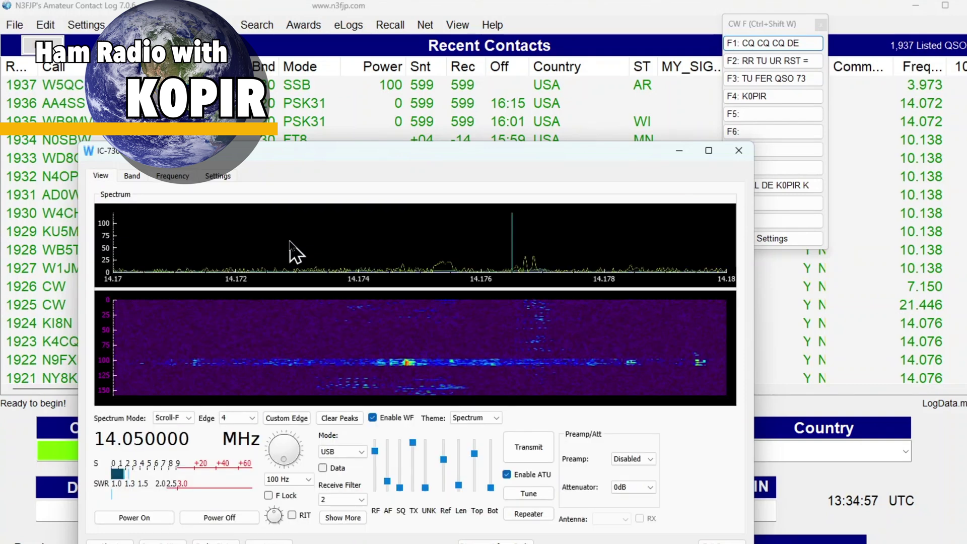
- Set the radio's mode to CW and tune to the waterfall signal at about 14.0463 MHz
left_click(361, 453)
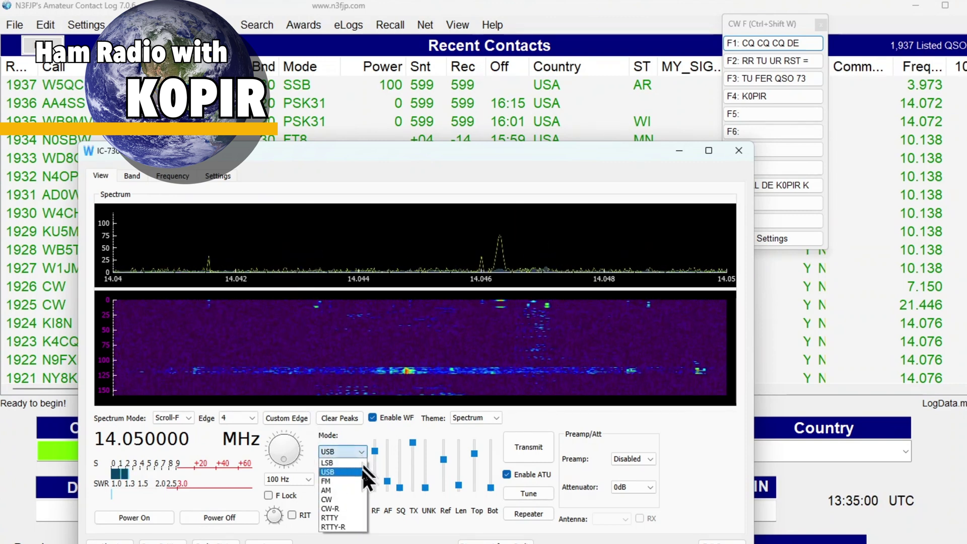
left_click(353, 500)
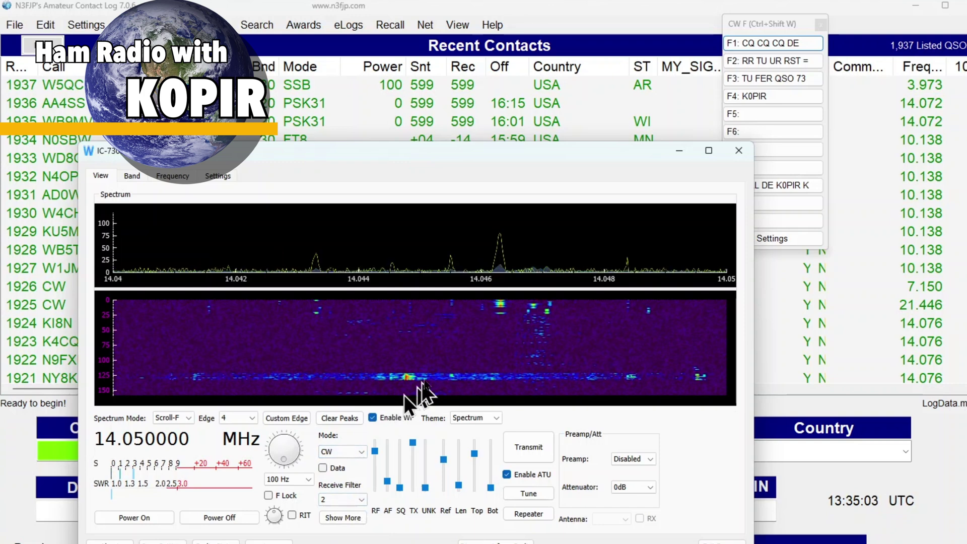
left_click(501, 310)
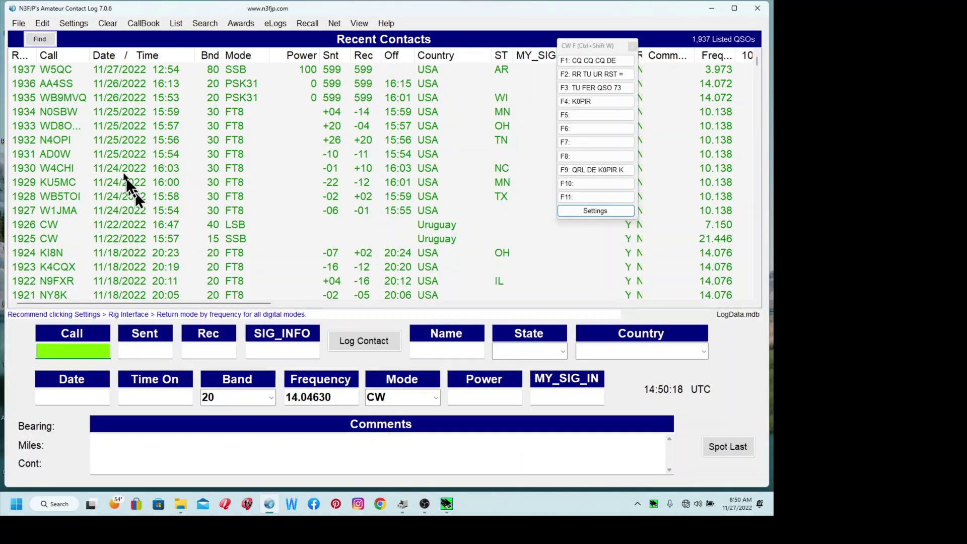
- Configure the contact log's CW setup for COM1 with DTR keying and Timer timing, and send the F9 test characters
left_click(76, 24)
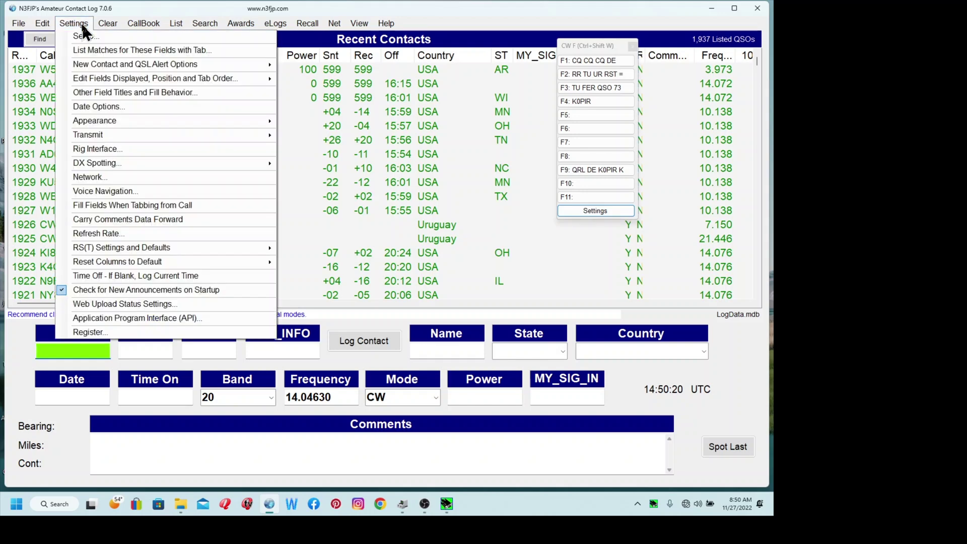
mouse_move(95, 137)
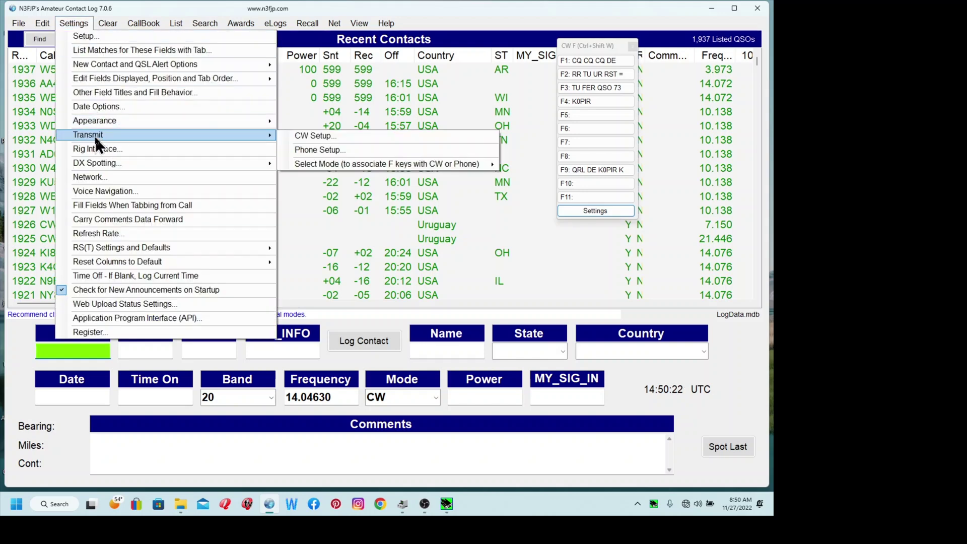
left_click(297, 137)
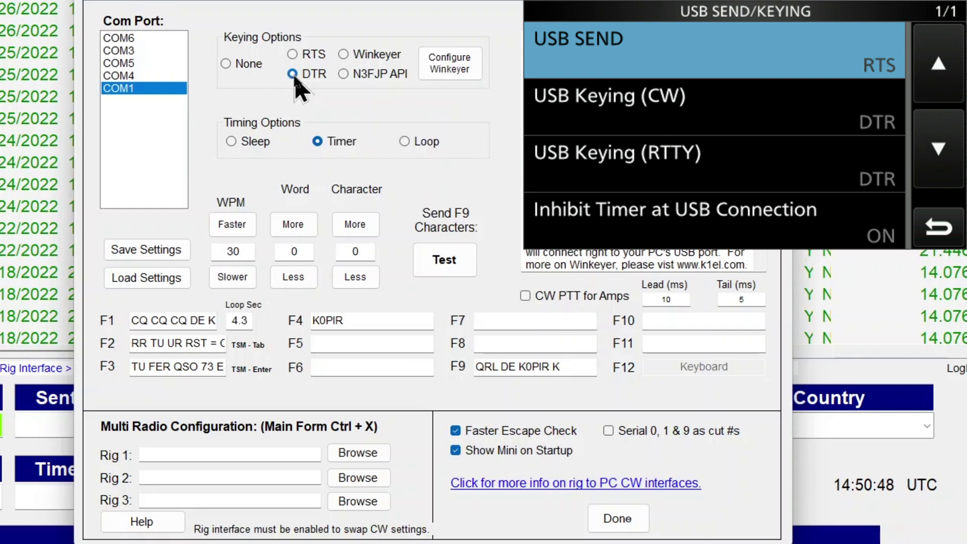
left_click(317, 141)
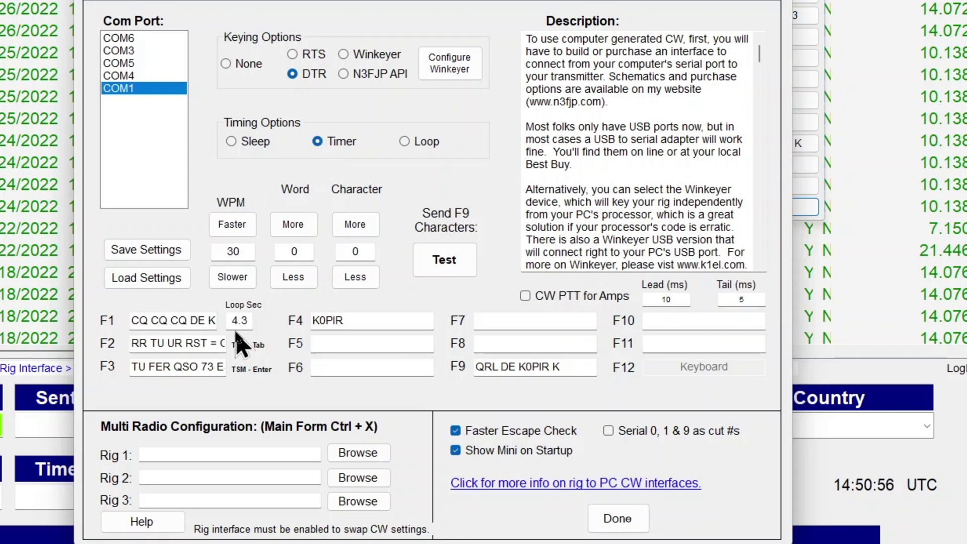
left_click(445, 263)
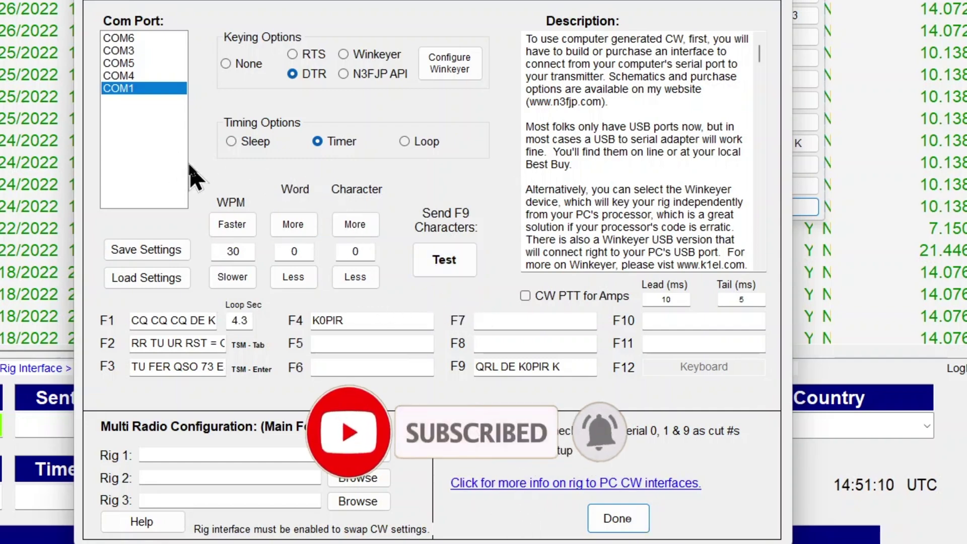
left_click(625, 519)
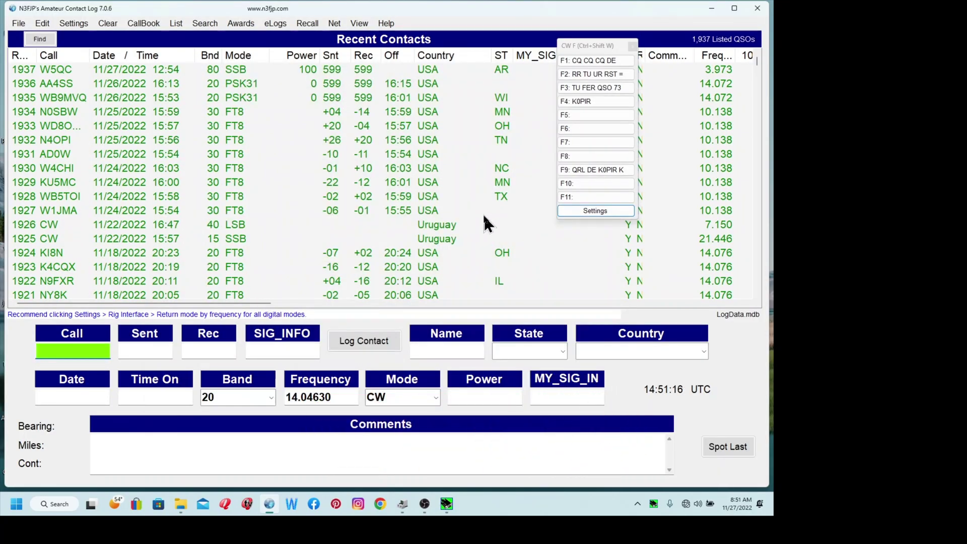
- Check the radio's frequency in wfview and send the F4 callsign message in CW from the contact log
key("ctrl+k")
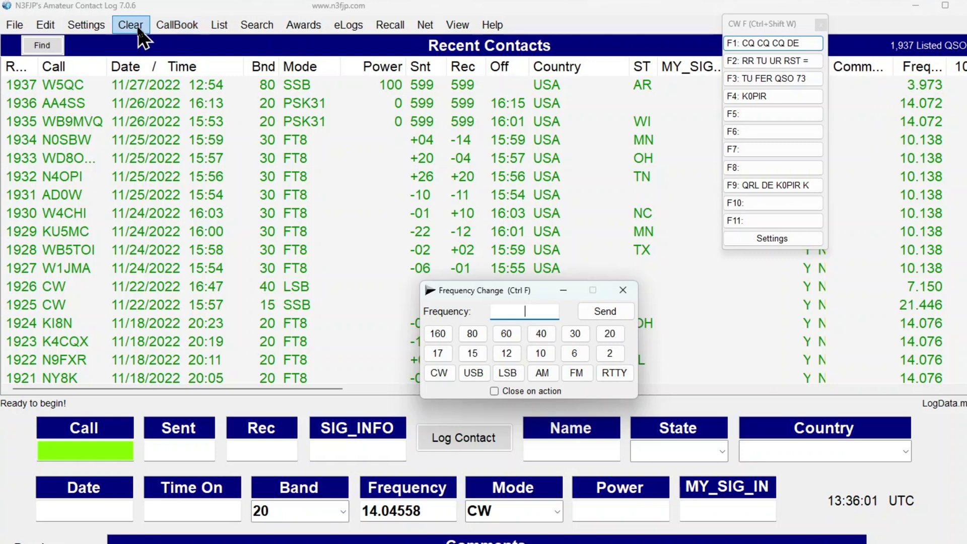
key("alt+Tab")
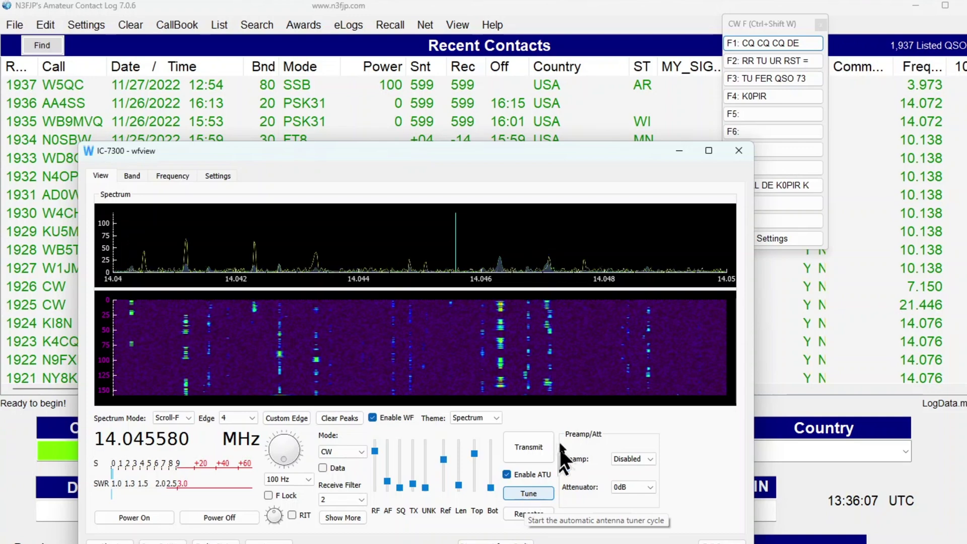
left_click(679, 151)
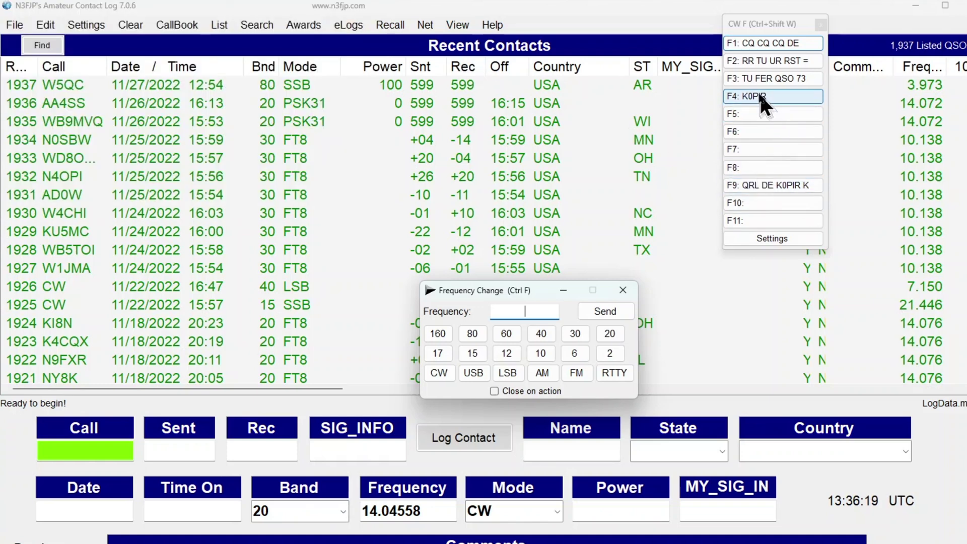
left_click(758, 95)
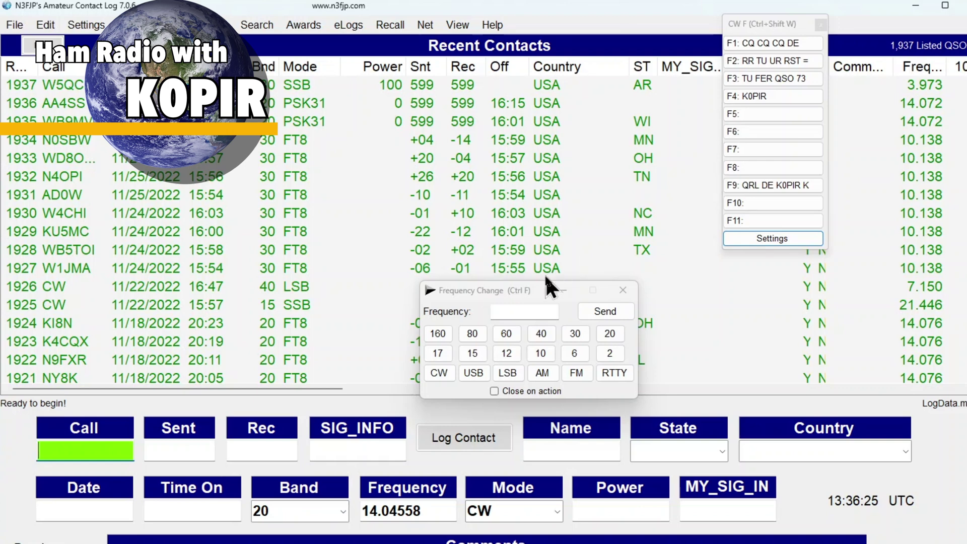
- Send "vvv de k0pir" in CW through the contact log's CW Keyboard Buffer and close the buffer
key("ctrl+k")
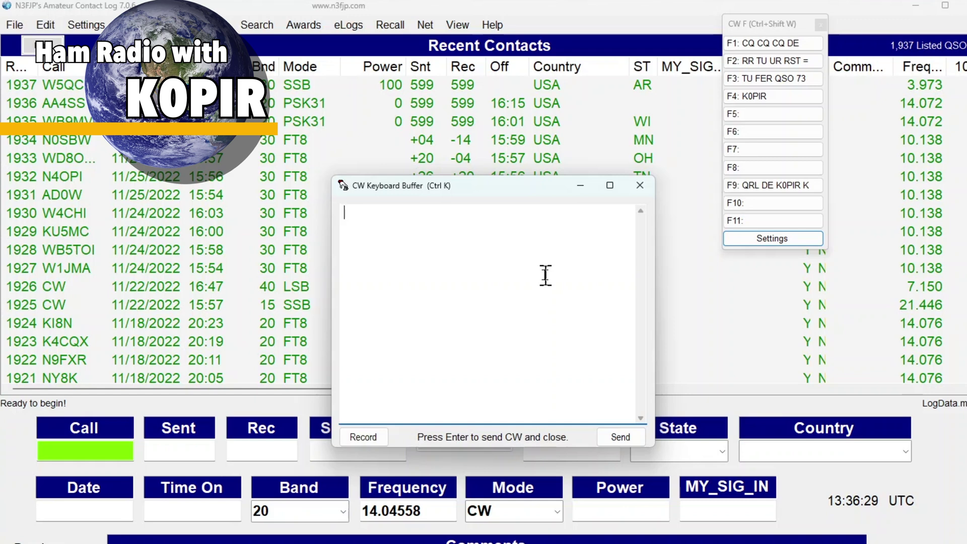
type("vvv d")
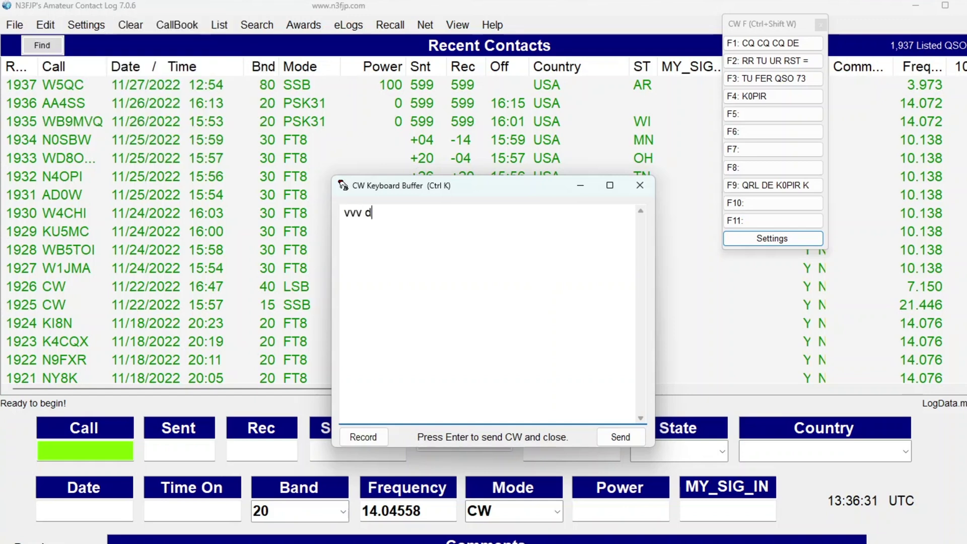
type("e k0pir")
left_click(621, 435)
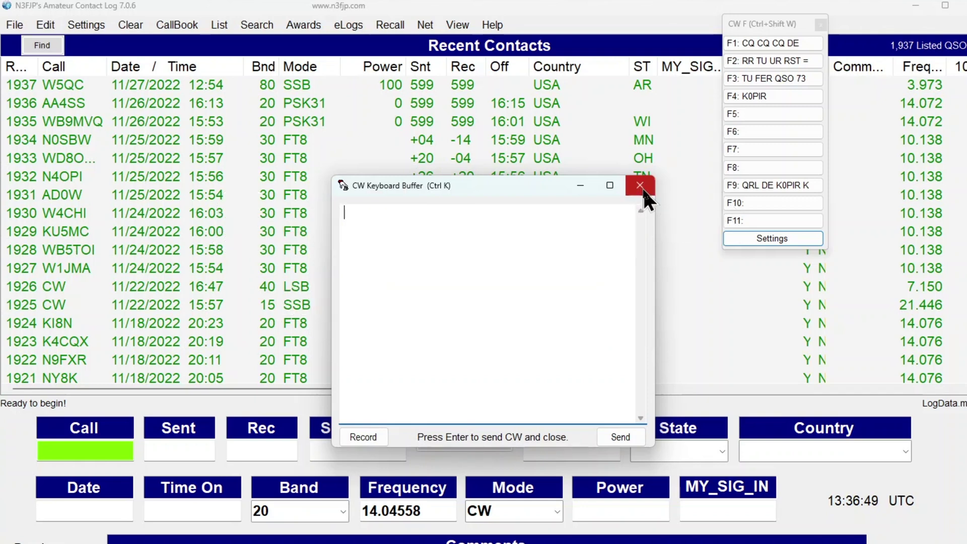
left_click(643, 188)
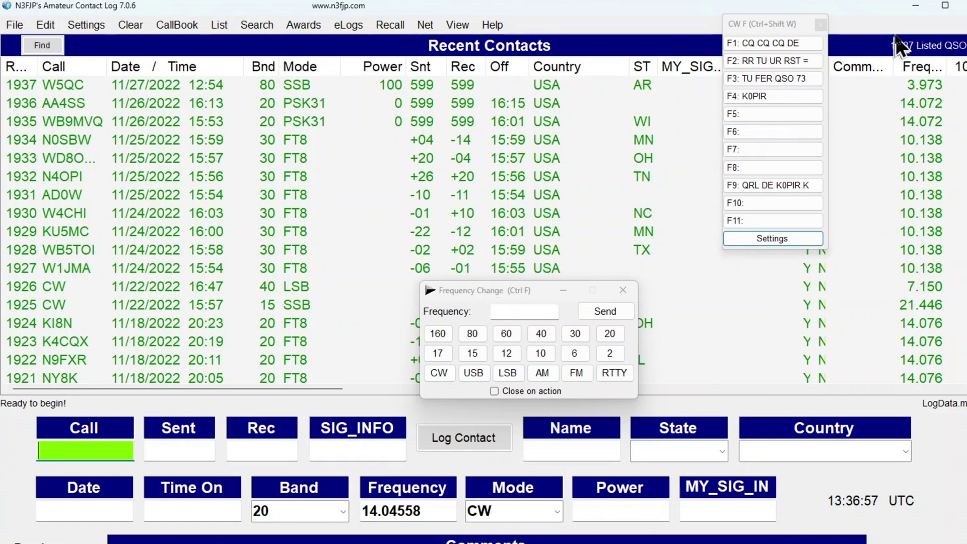
- Minimize the contact log, switch to wfview and set the AF gain to 0%
left_click(916, 5)
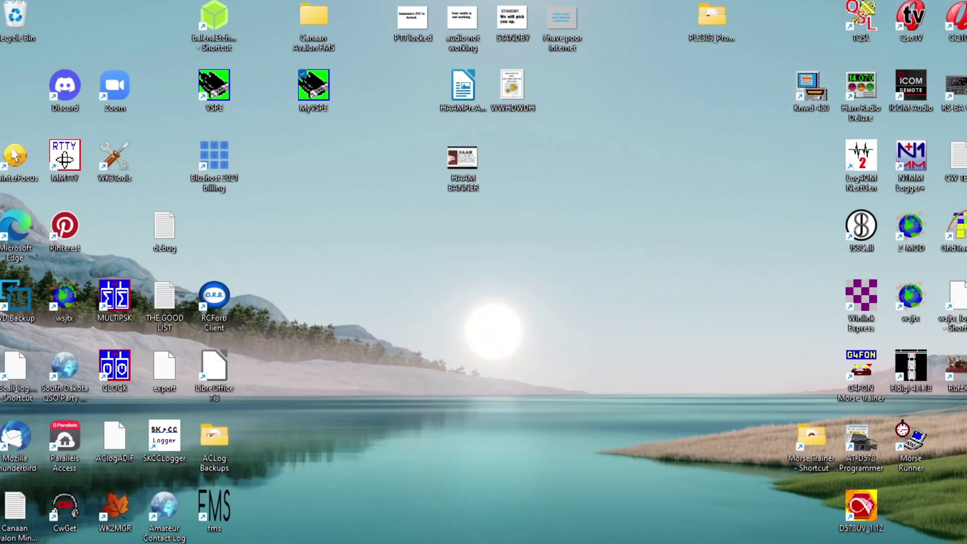
key("alt+Tab")
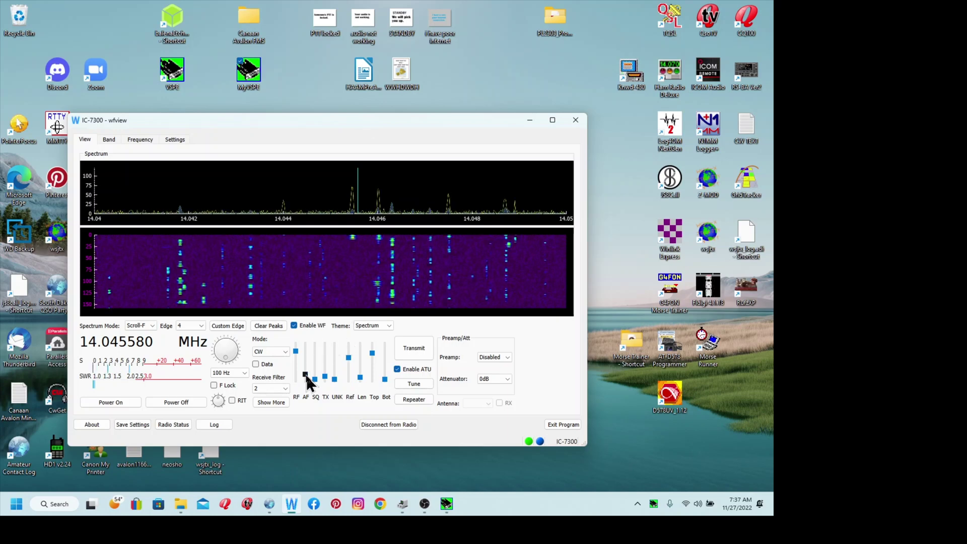
left_click_drag(306, 377, 313, 388)
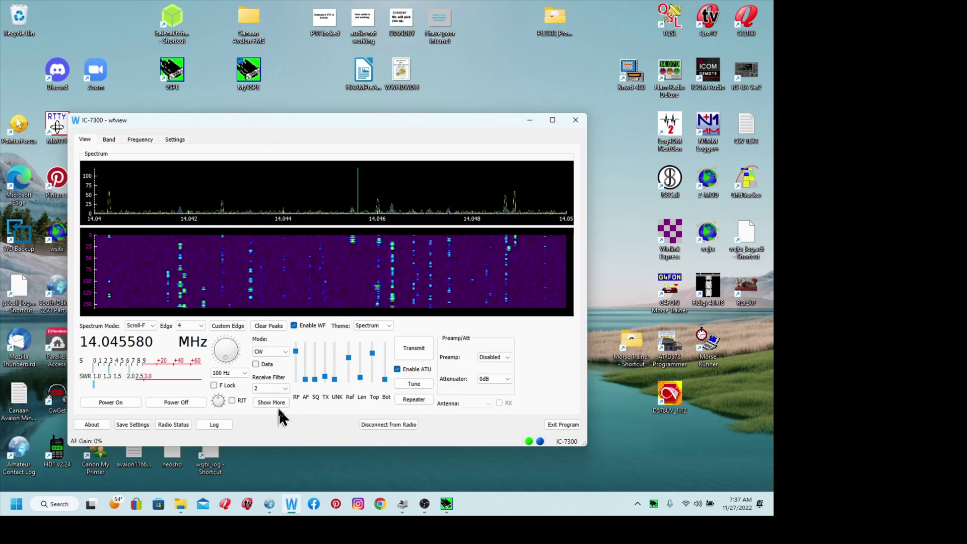
- Switch to the contact log, close its Frequency Change window and move the CW function-key window slightly lower
left_click(270, 511)
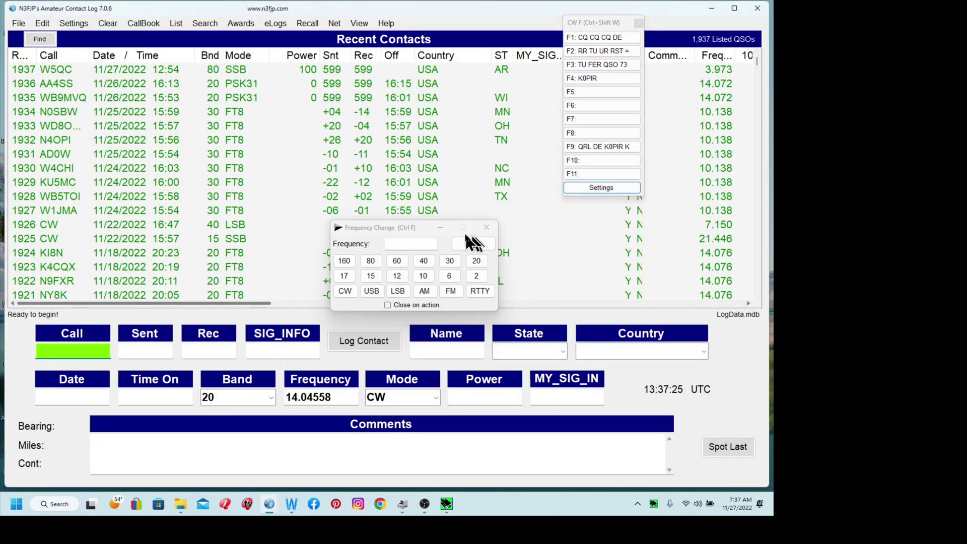
left_click(484, 227)
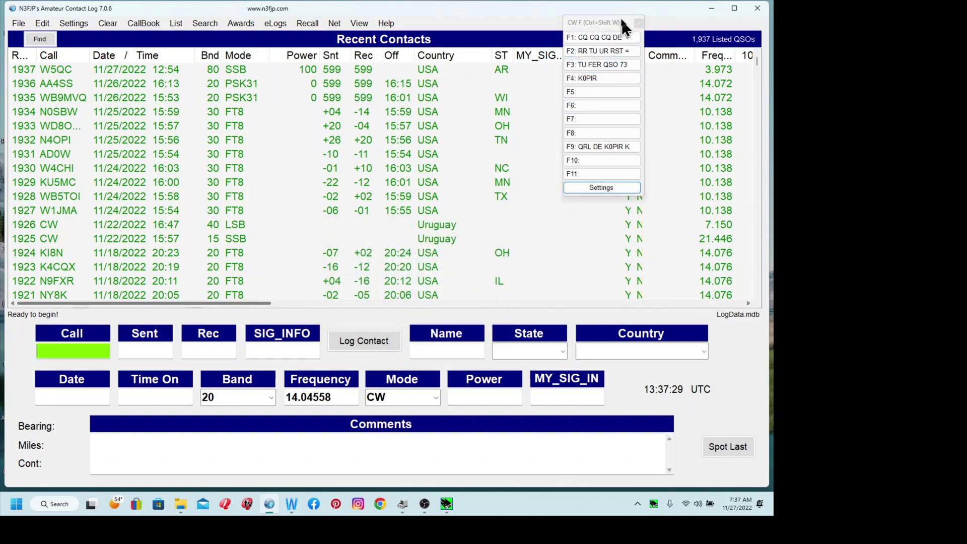
left_click_drag(611, 19, 606, 43)
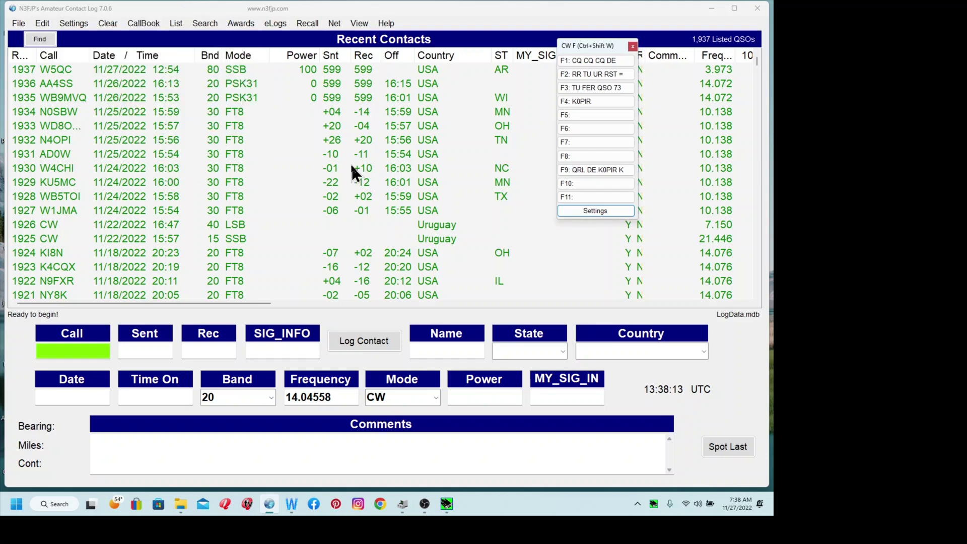
- Minimize the contact log, launch WSJT-X and change its band to 10.136 MHz (30m)
left_click(711, 8)
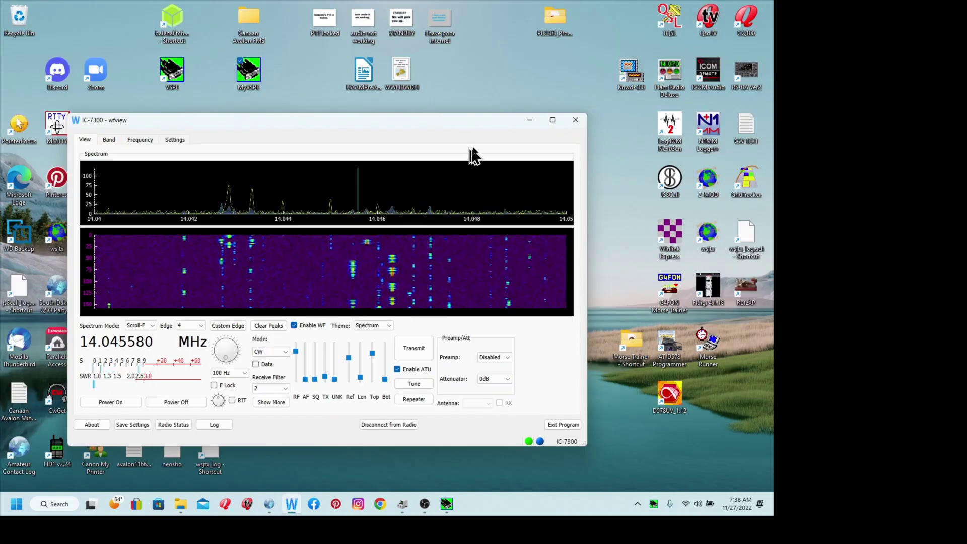
left_click(705, 238)
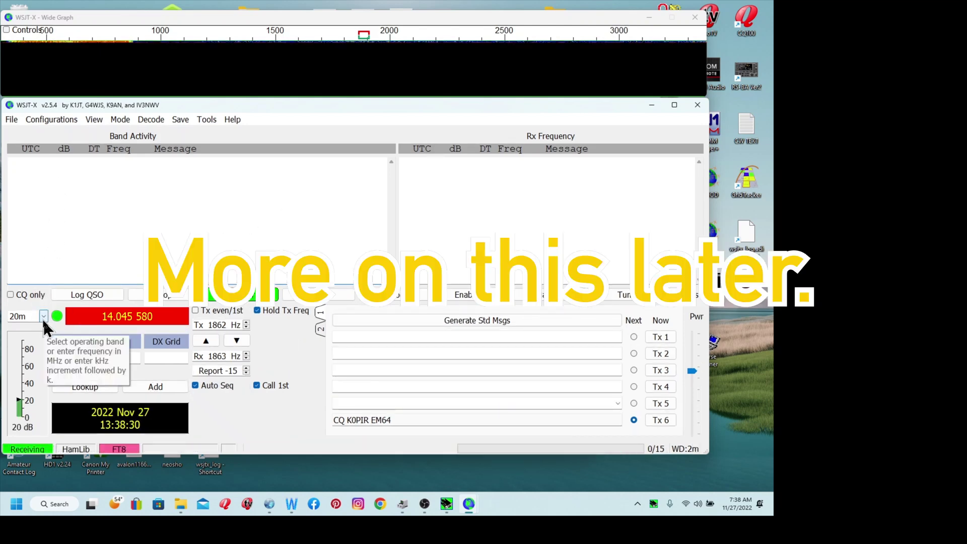
left_click(41, 317)
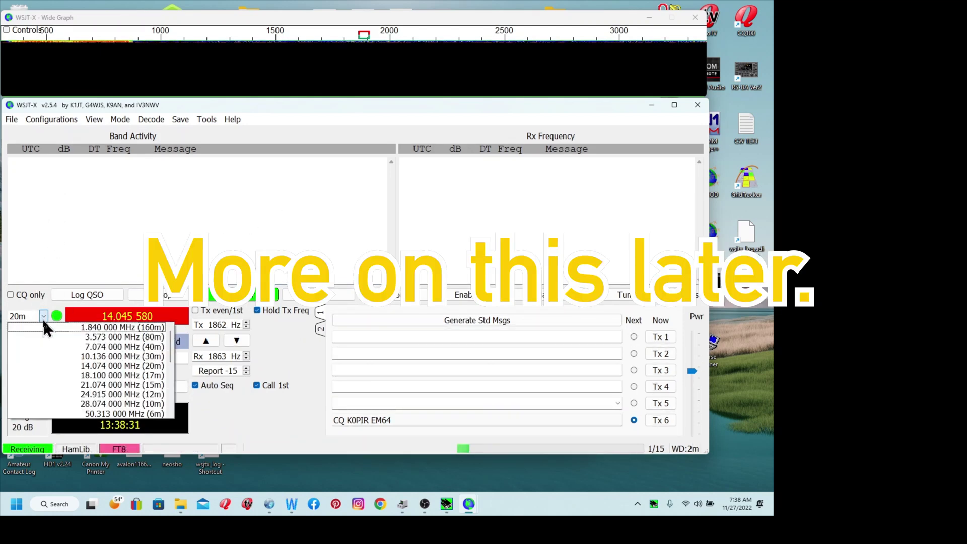
left_click(105, 357)
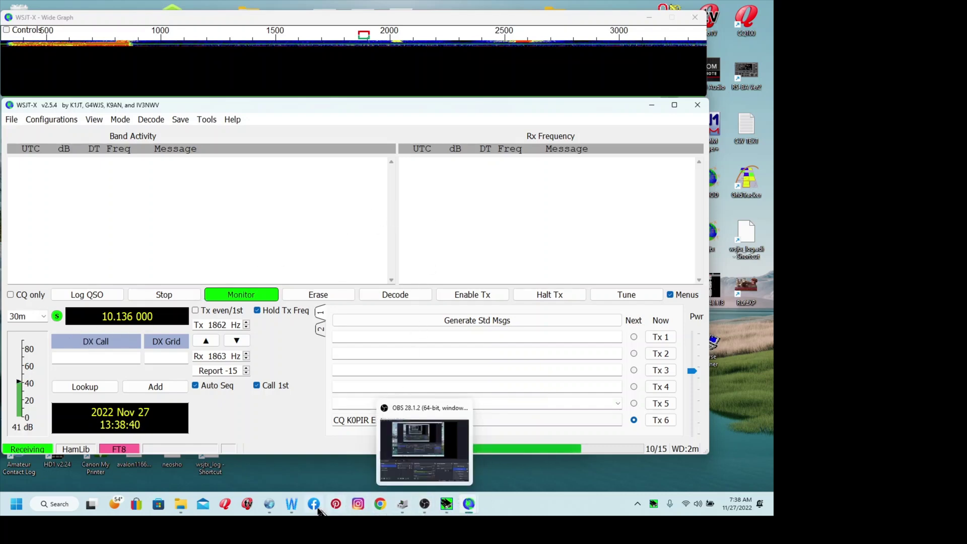
- Compare the frequency and mode in wfview and the contact log with WSJT-X, and check the COM splitter in VSPE
left_click(295, 510)
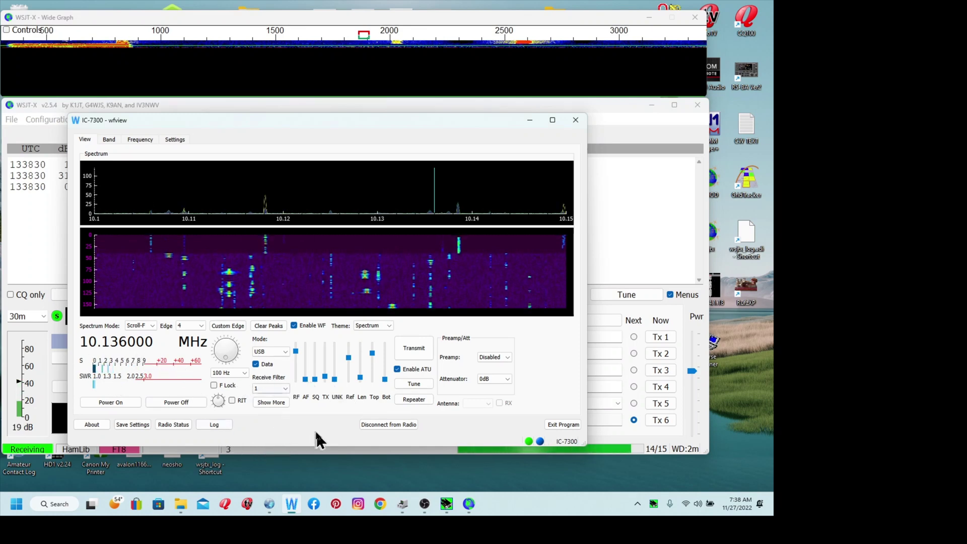
left_click(267, 508)
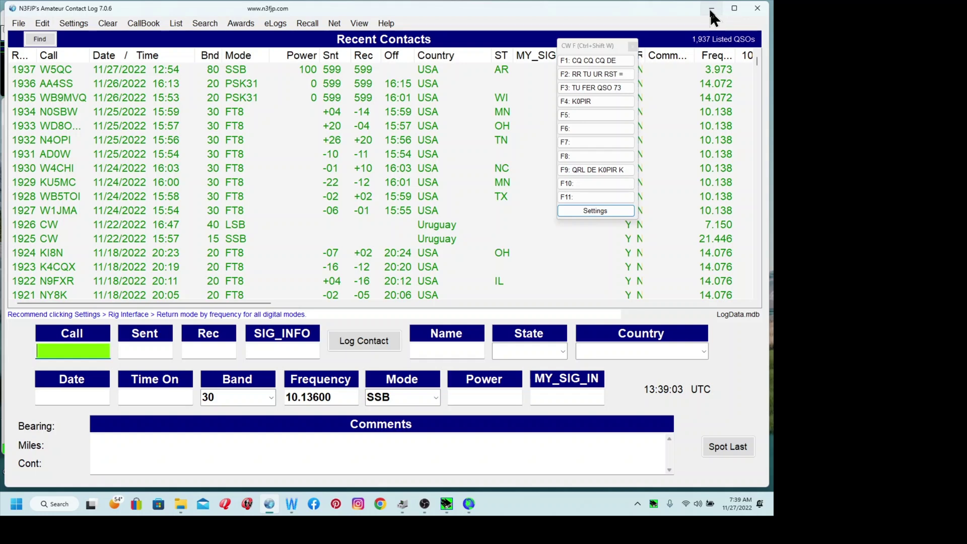
left_click(712, 9)
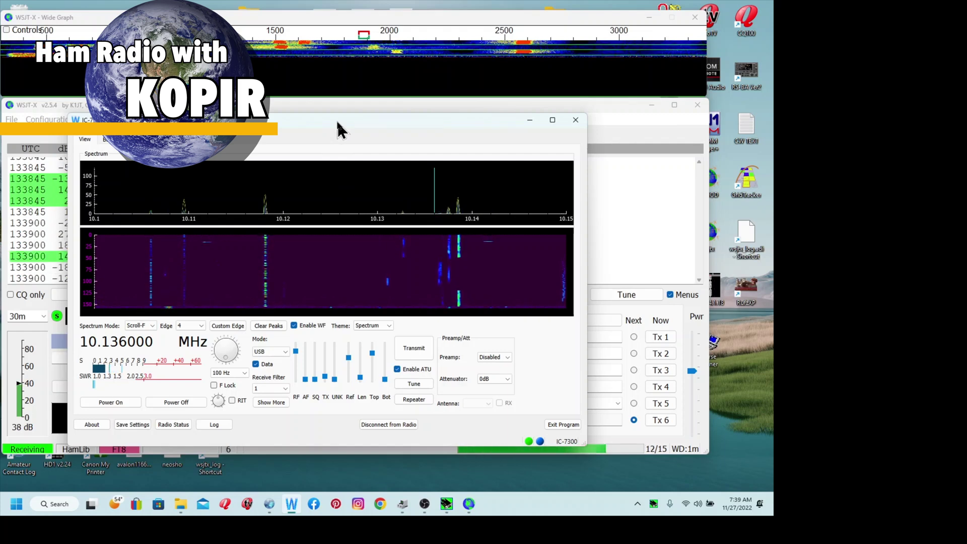
left_click(447, 515)
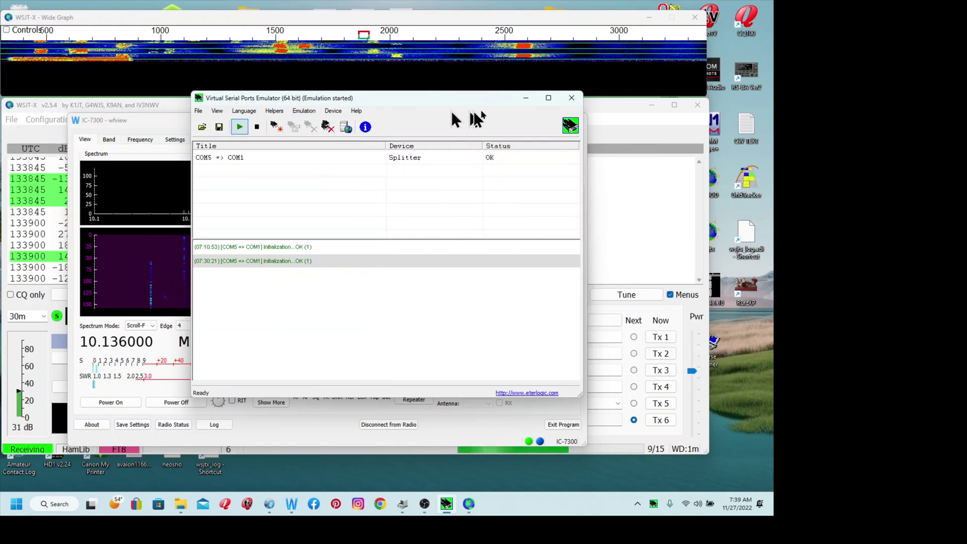
left_click(525, 97)
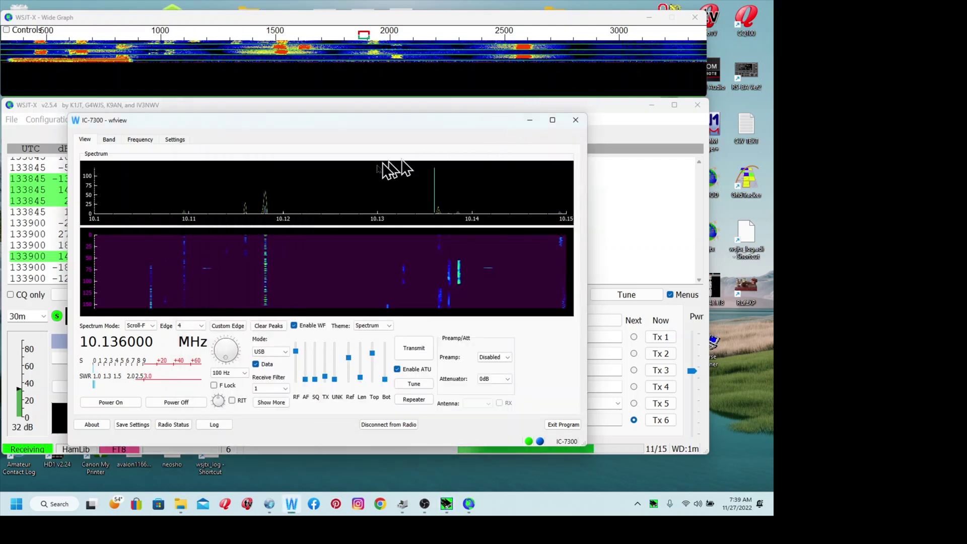